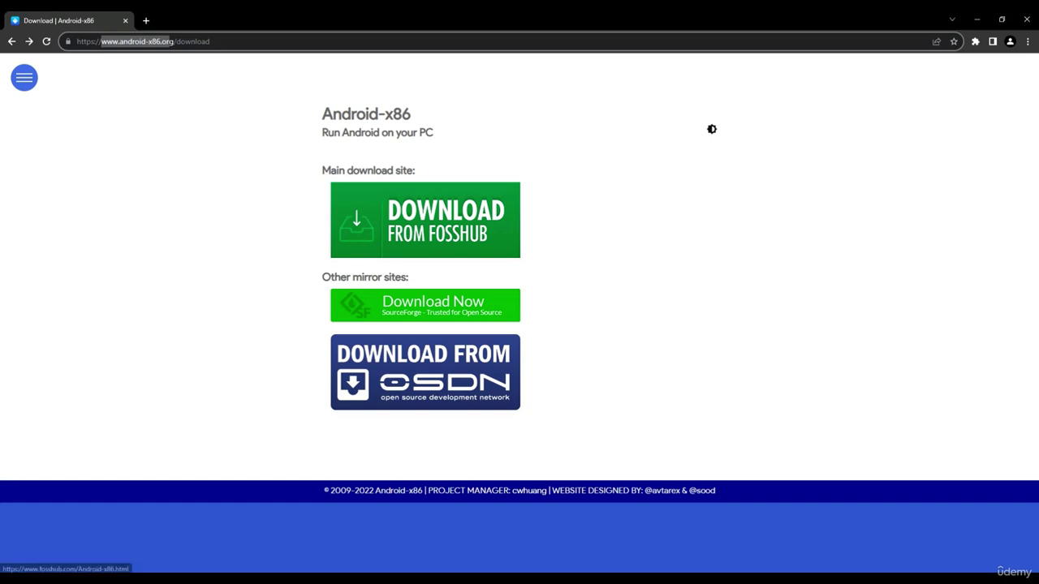
Download the Android-x86 64-bit ISO, version 9.0-r2-k49, from FossHub and select the android-x86_64-9.0-r2-k49 file in its folder.
left_click(426, 221)
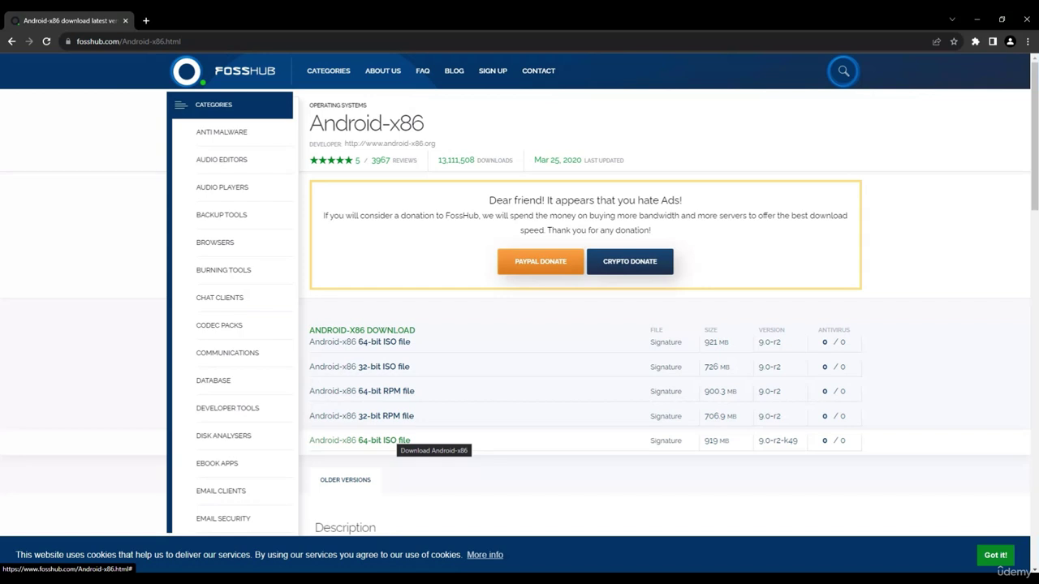
left_click(394, 440)
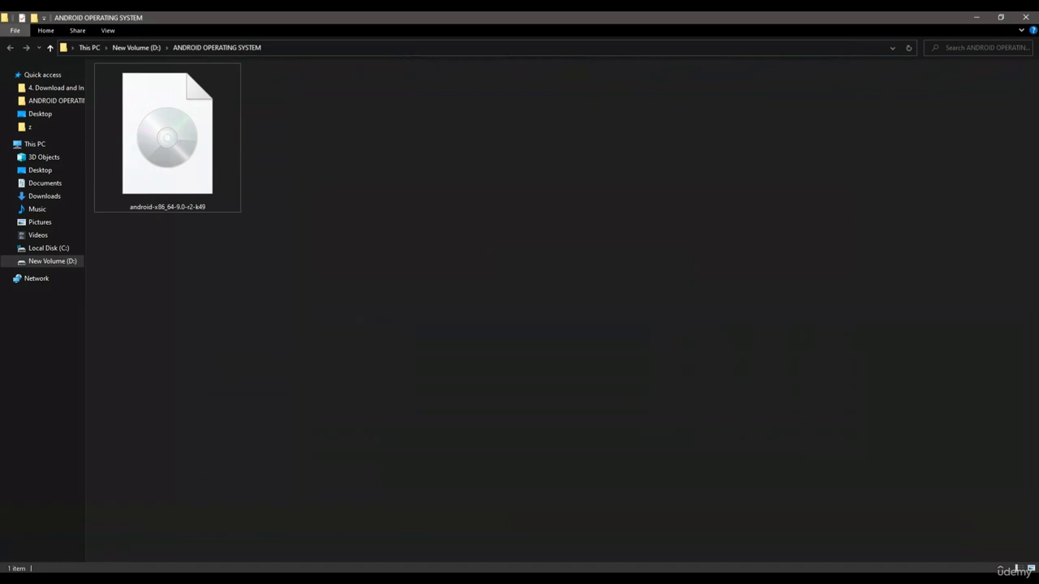
left_click(167, 134)
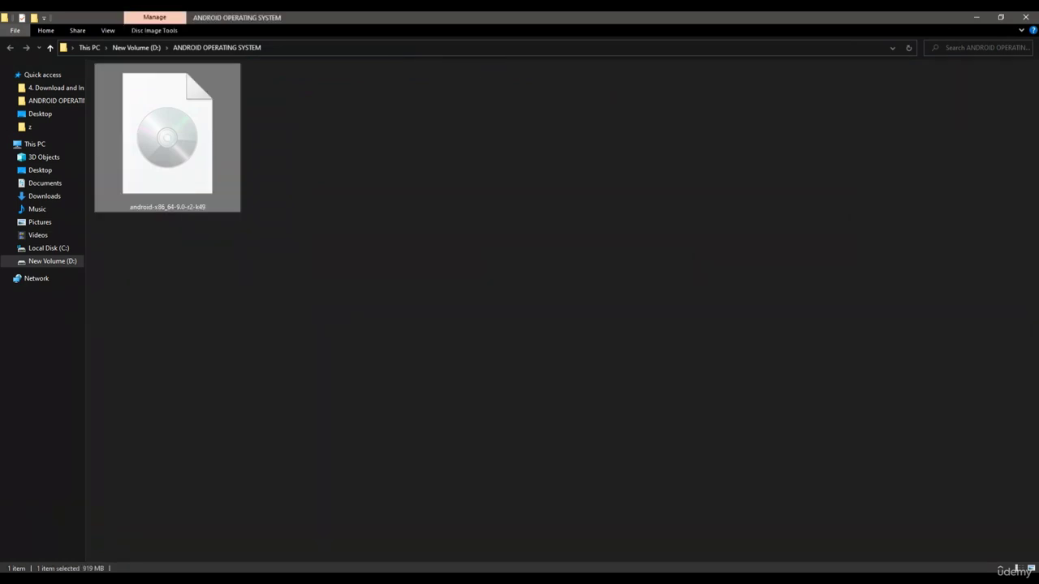
Switch to Oracle VM VirtualBox Manager and start a new virtual machine named "Android 1 hacking".
key("alt+Tab")
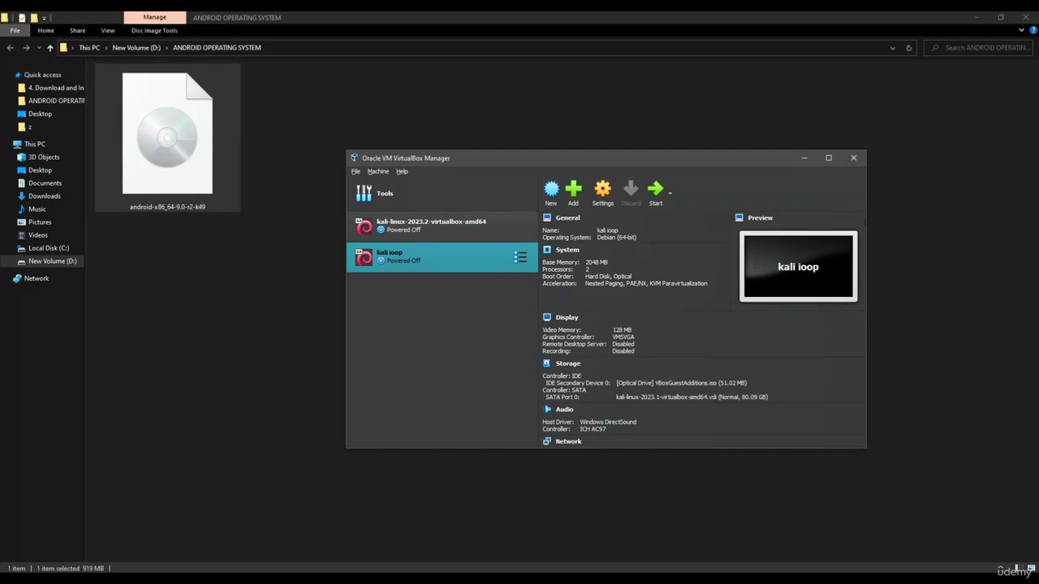
left_click(551, 190)
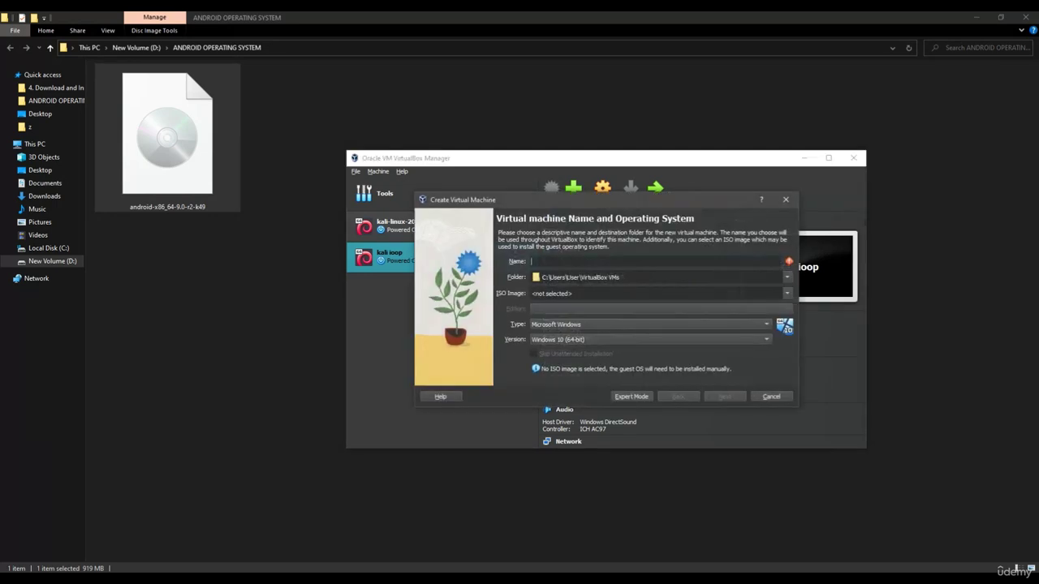
type("aNDROID")
key("BackSpace")
key("BackSpace")
key("BackSpace")
key("BackSpace")
key("BackSpace")
key("BackSpace")
key("BackSpace")
type("Android 1 hacking")
Set the new machine's operating system type to Linux and version to Other Linux (64-bit), and continue to the hardware settings.
left_click(649, 324)
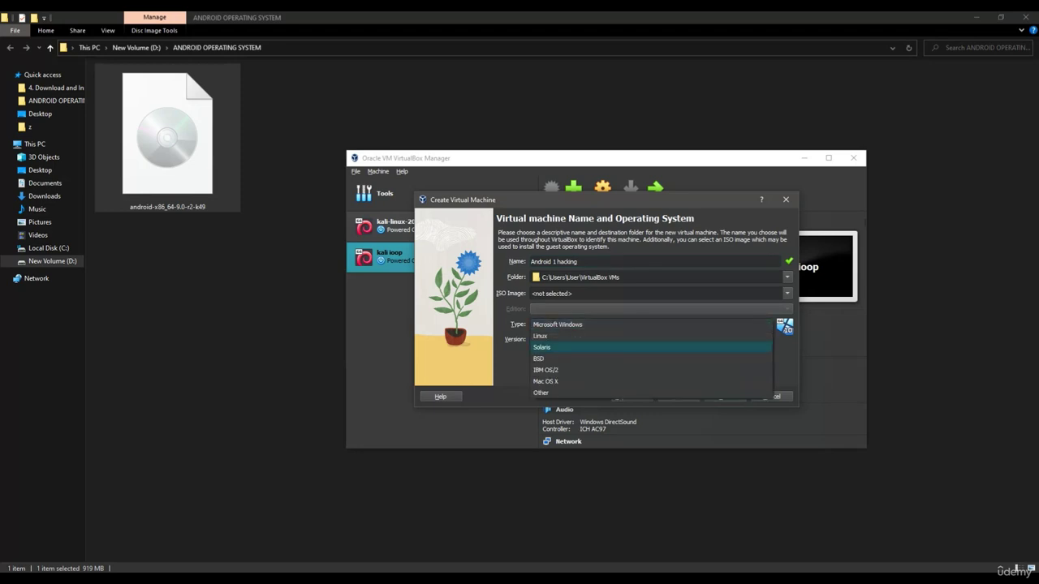
left_click(539, 335)
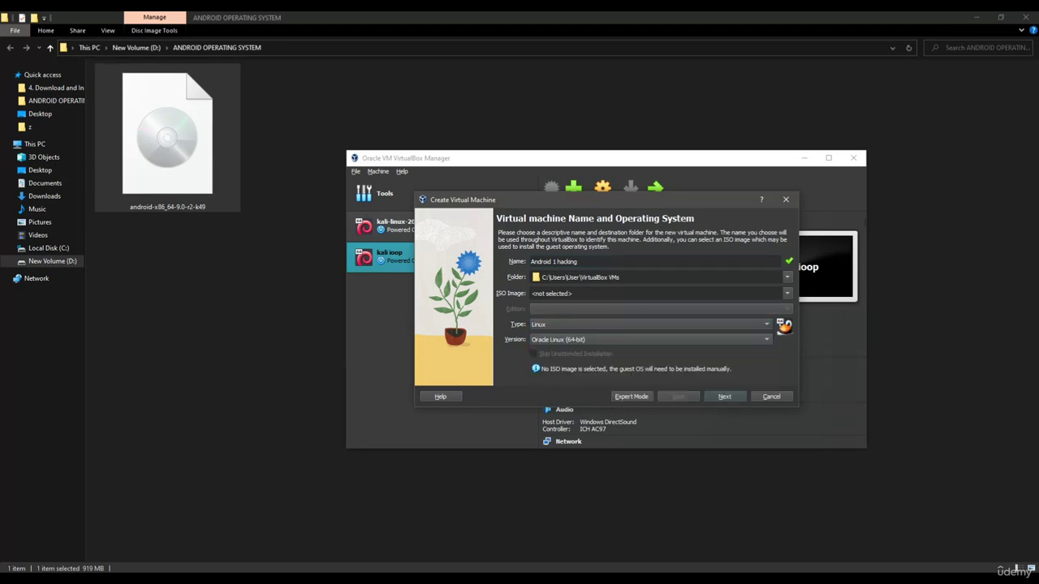
left_click(649, 339)
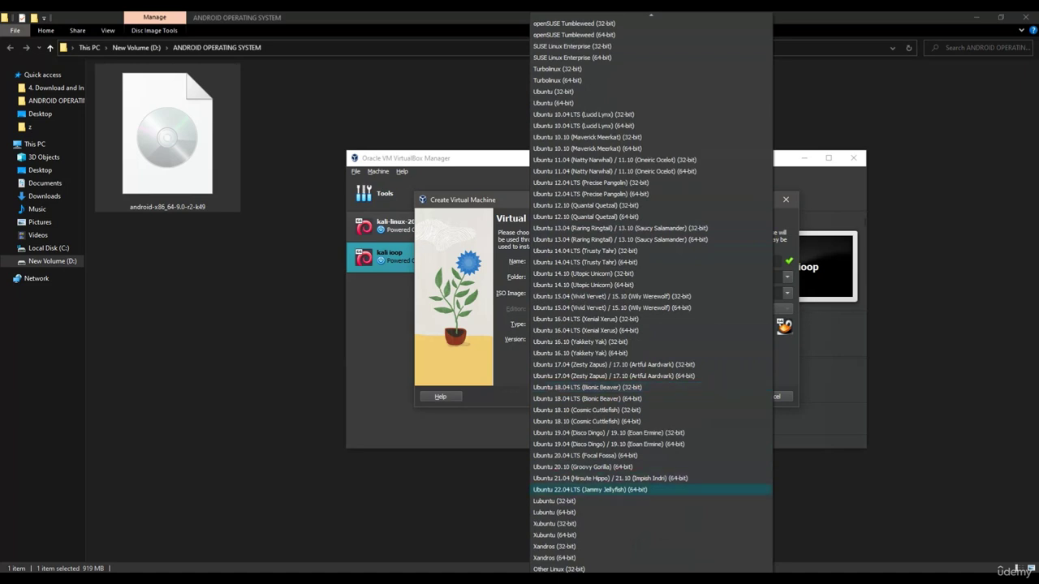
left_click(559, 571)
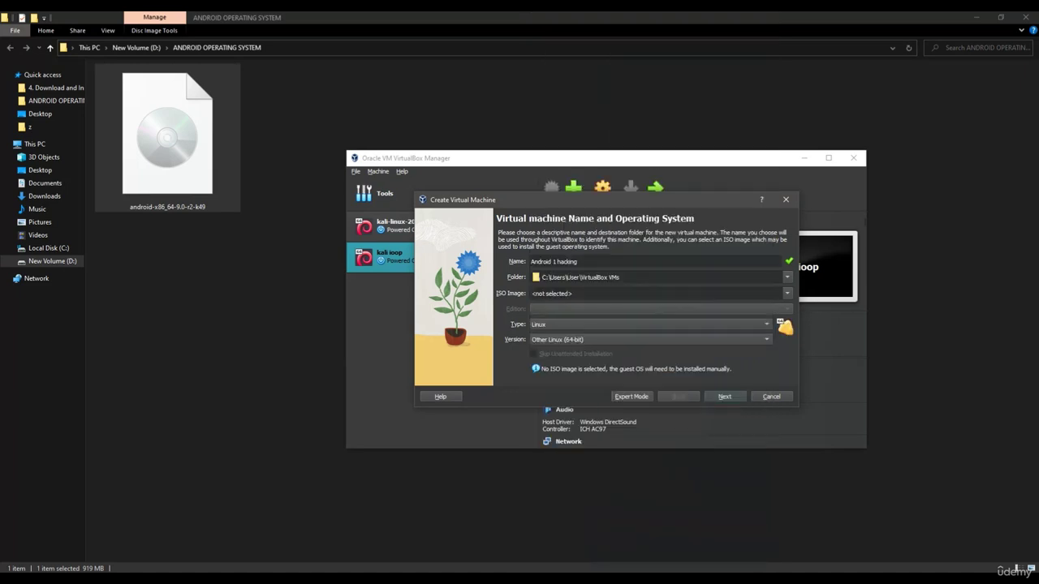
key("Return")
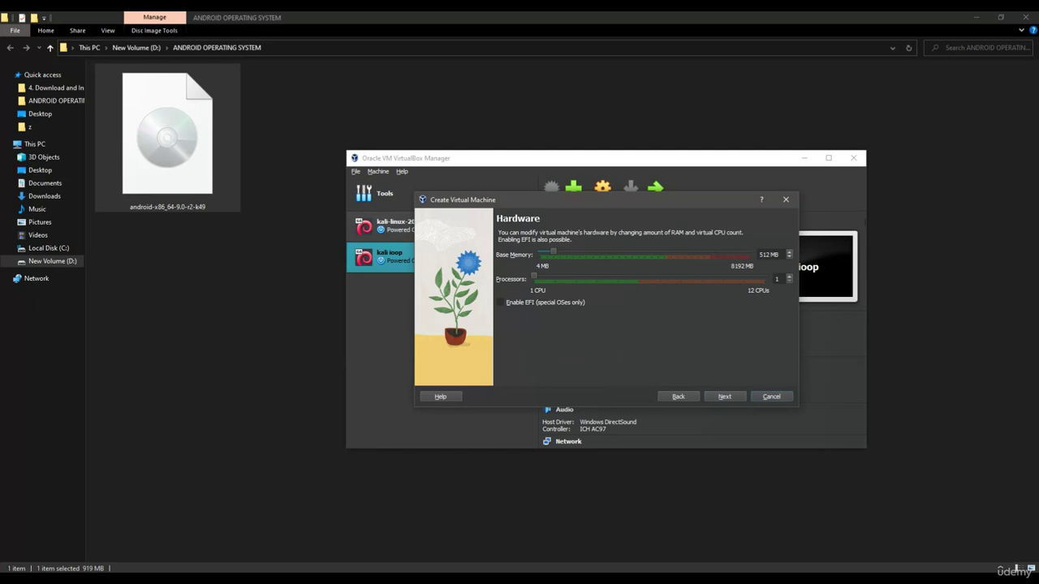
Allocate 2048 MB of base memory and 3 processors, and create the machine with a new 8.00 GB virtual hard disk.
left_click_drag(553, 252, 592, 251)
left_click_drag(534, 276, 576, 276)
key("Return")
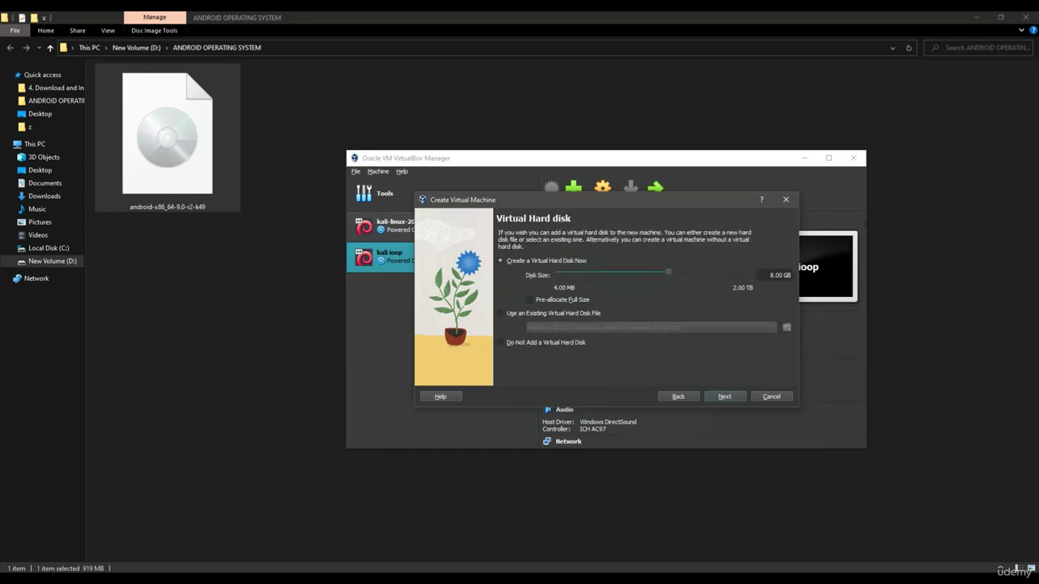
key("Return")
key("Return")
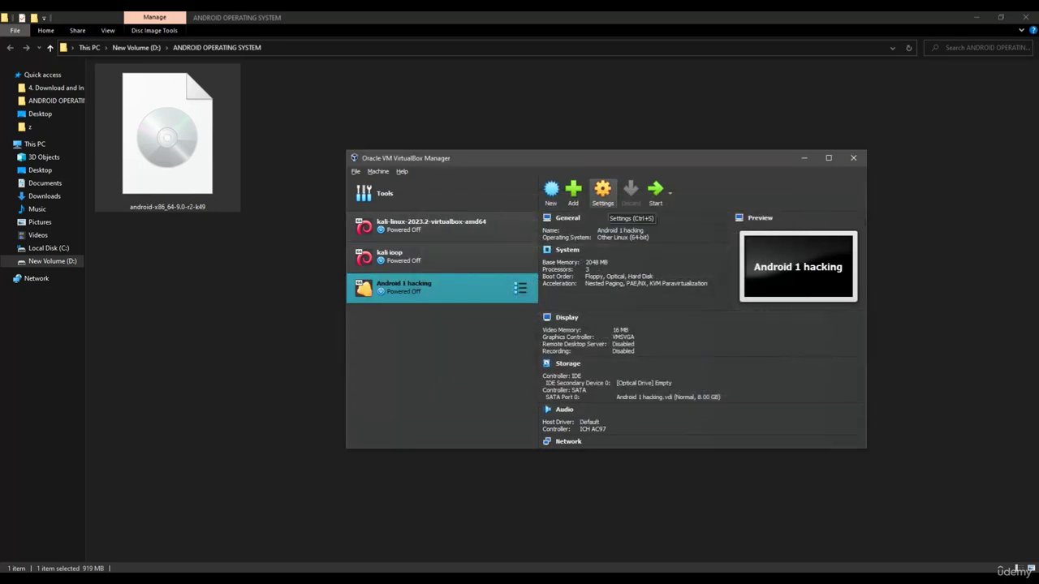
Set the paravirtualization interface to KVM in the Android 1 hacking machine's system acceleration settings.
left_click(602, 191)
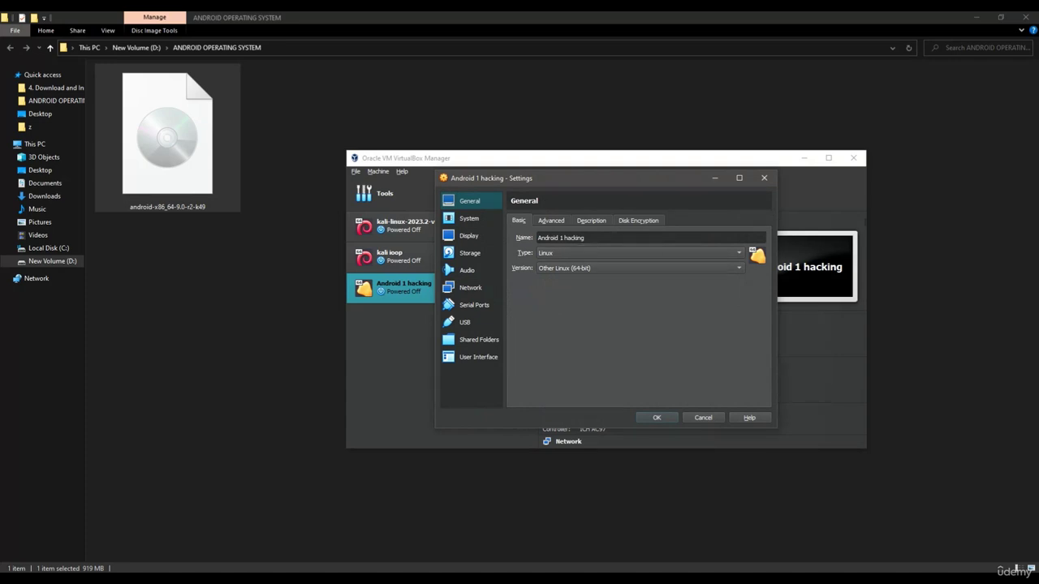
left_click(469, 218)
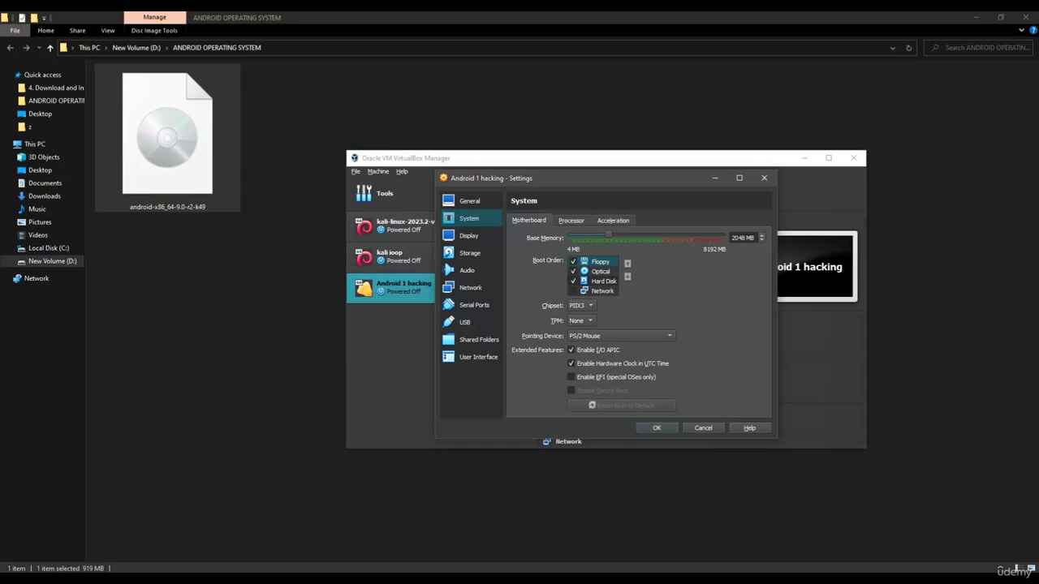
left_click(571, 220)
left_click(613, 221)
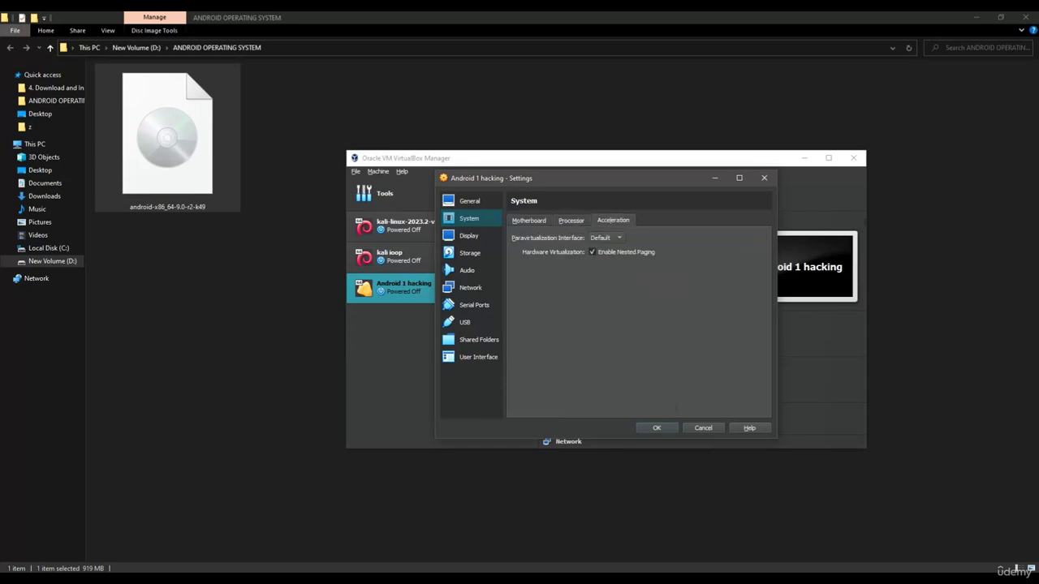
left_click(607, 237)
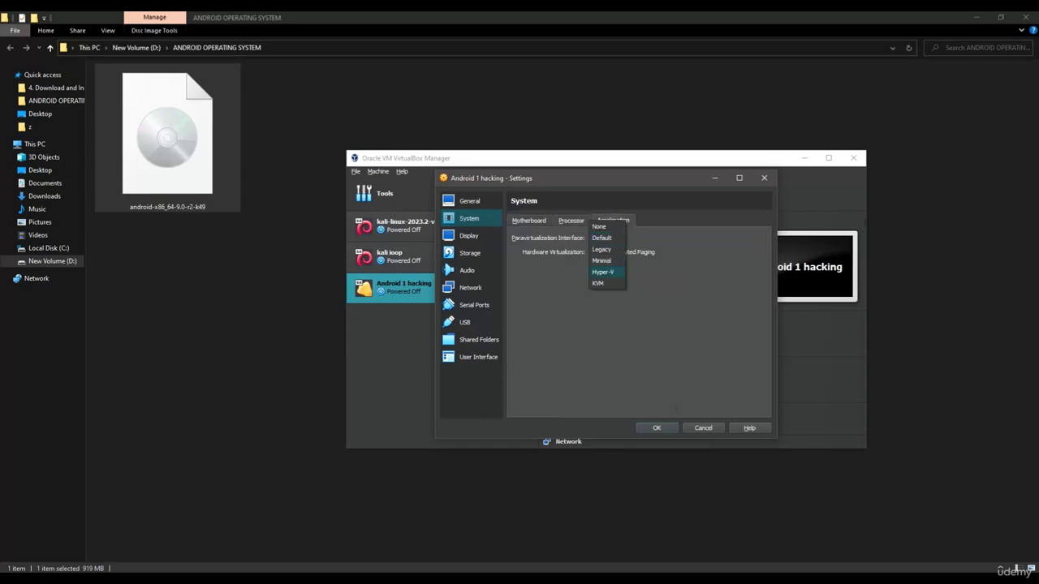
left_click(599, 283)
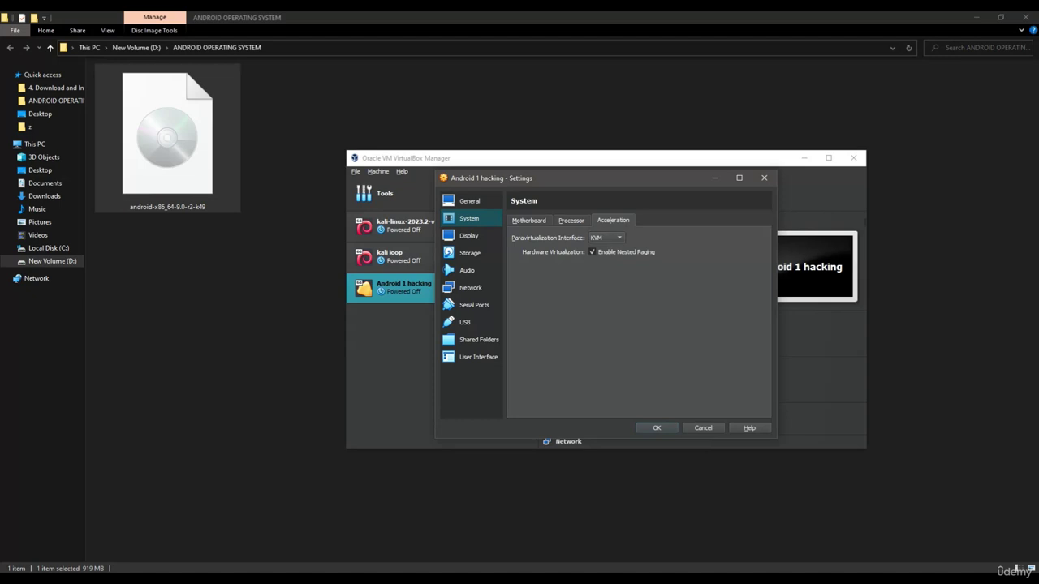
Set the machine's video memory to 128 MB and its graphics controller to VBoxSVGA, checking the remote display and recording settings.
left_click(469, 235)
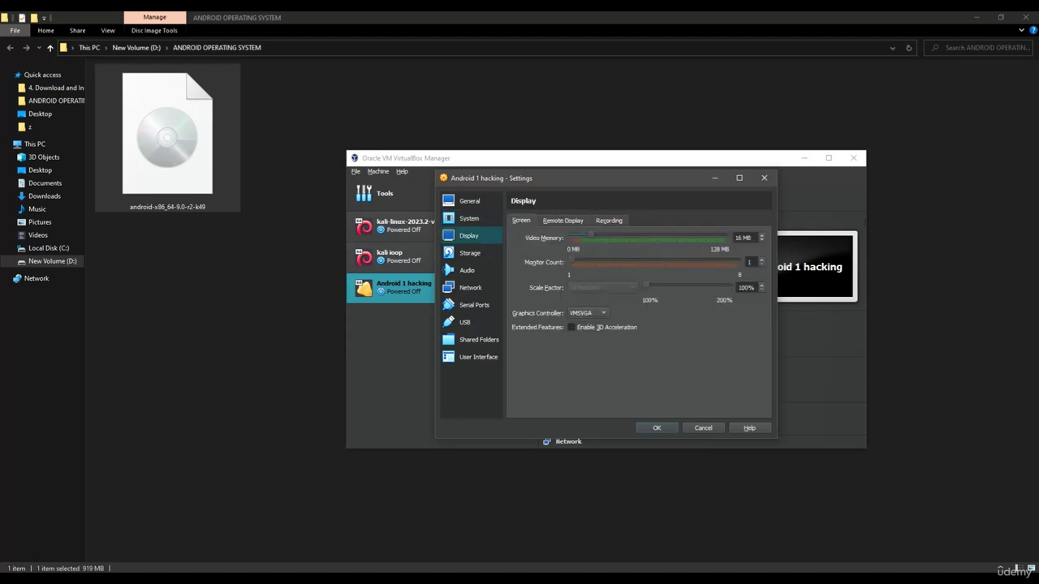
left_click_drag(590, 236, 725, 235)
left_click(587, 313)
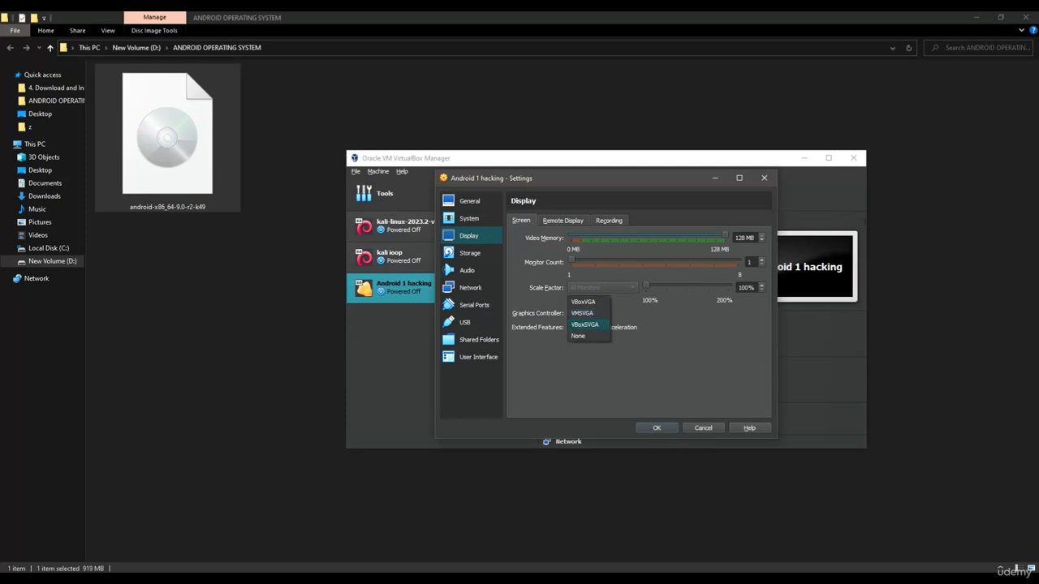
key("Return")
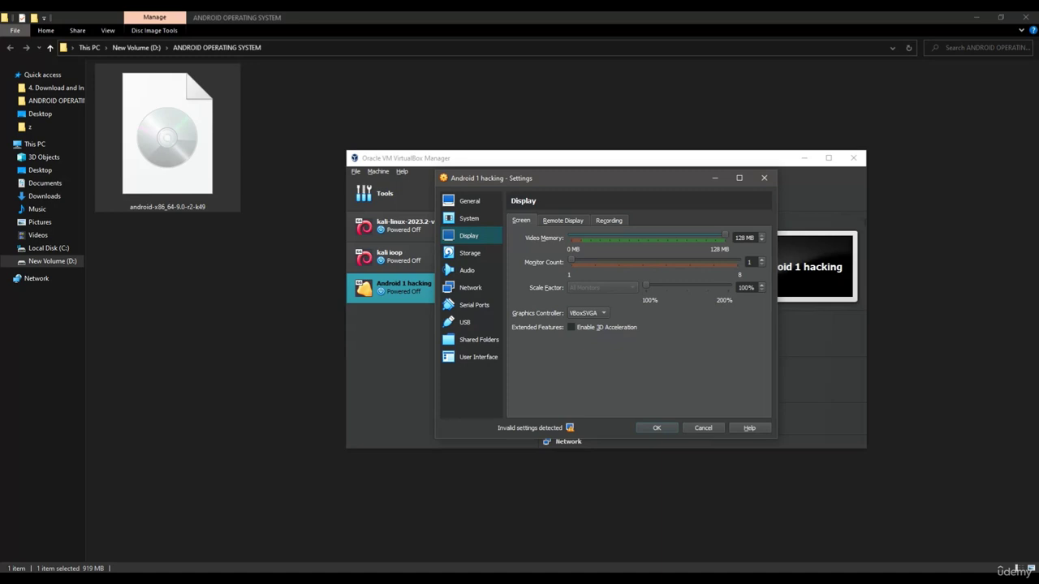
left_click(562, 221)
left_click(609, 221)
left_click(520, 220)
Load the android-x86_64-9.0-r2-k49 disk image into the empty IDE optical drive and save the machine's settings.
left_click(468, 252)
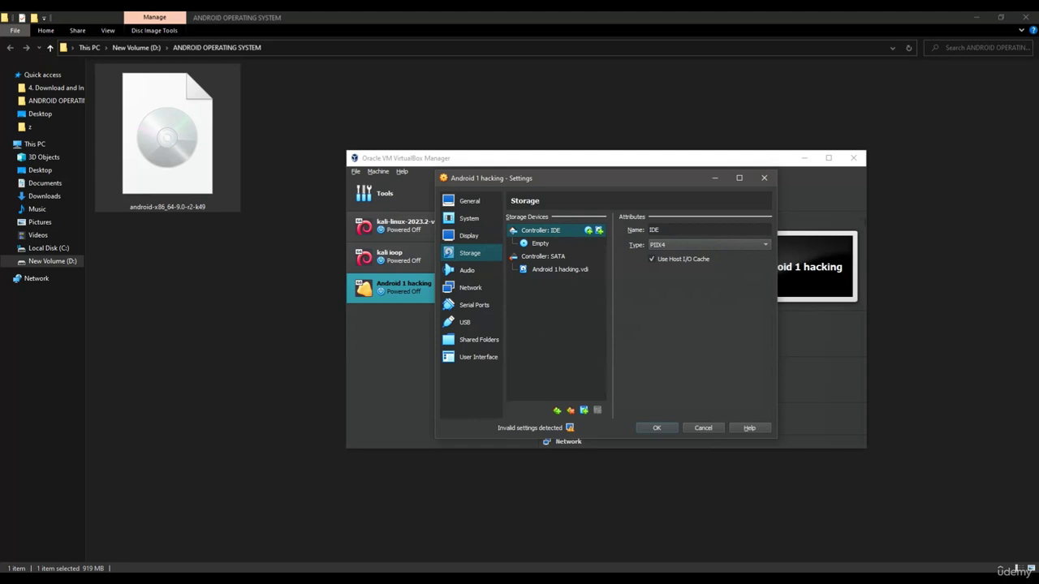
left_click(540, 243)
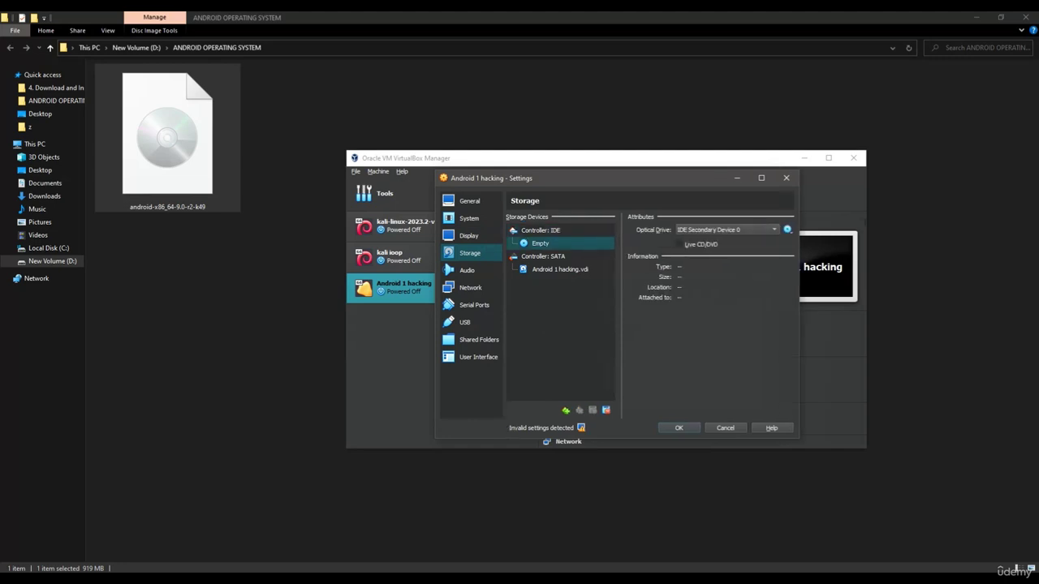
left_click(787, 230)
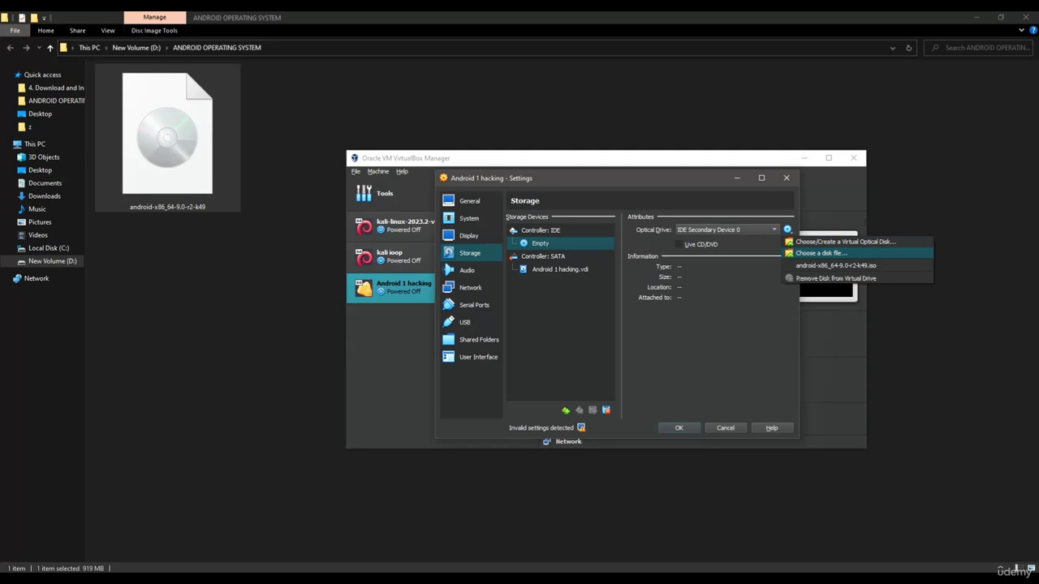
left_click(821, 253)
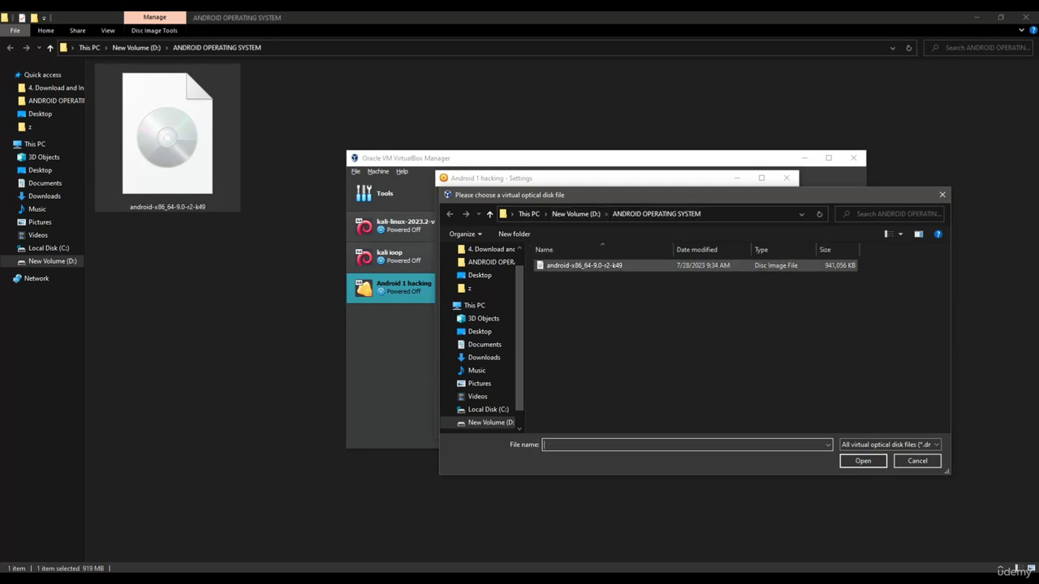
left_click(584, 265)
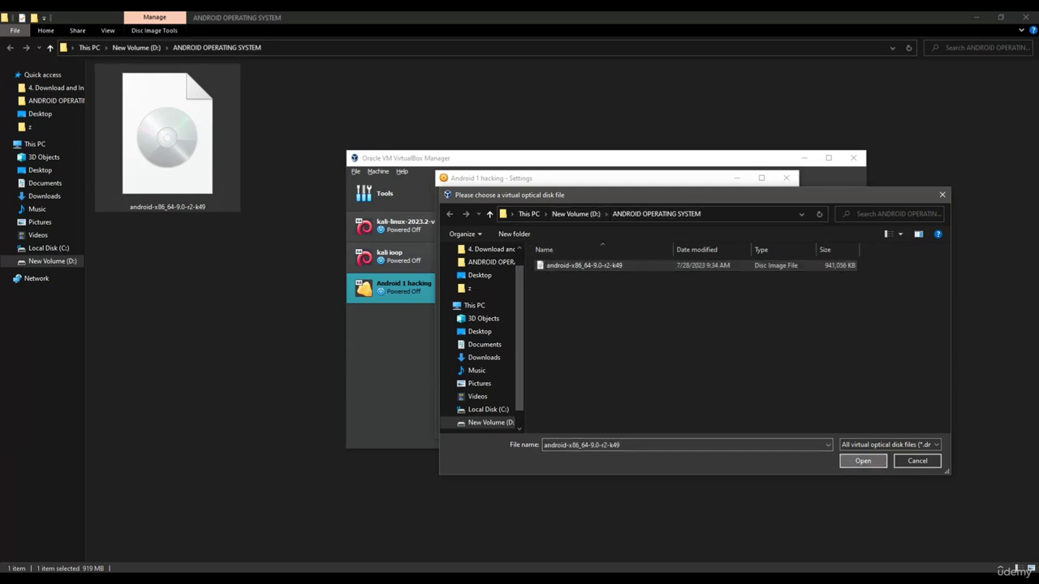
left_click(862, 460)
key("Return")
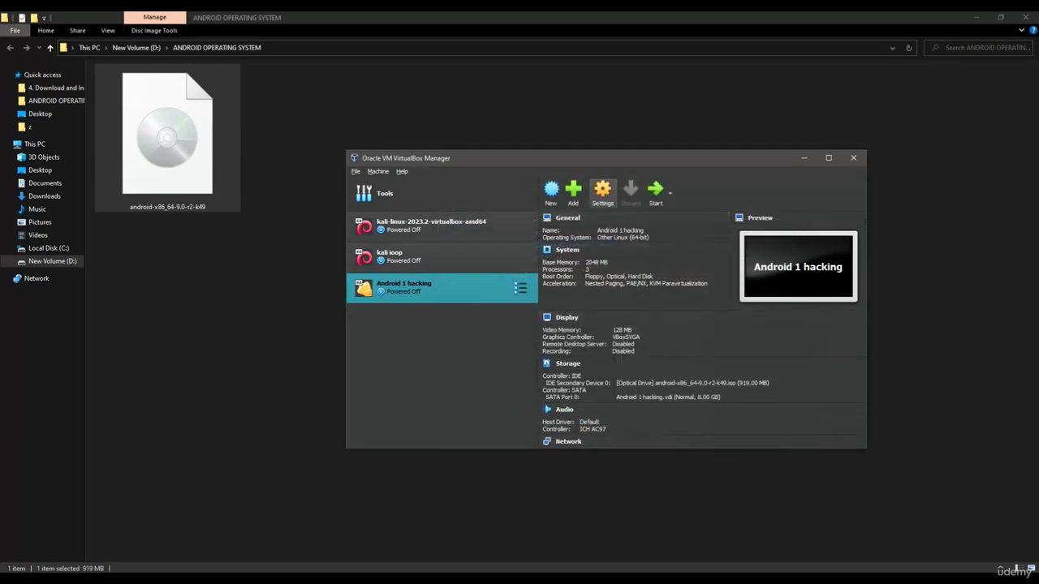
Enable 3D acceleration in the Android 1 hacking machine's display settings, close the settings and start the virtual machine.
left_click(602, 191)
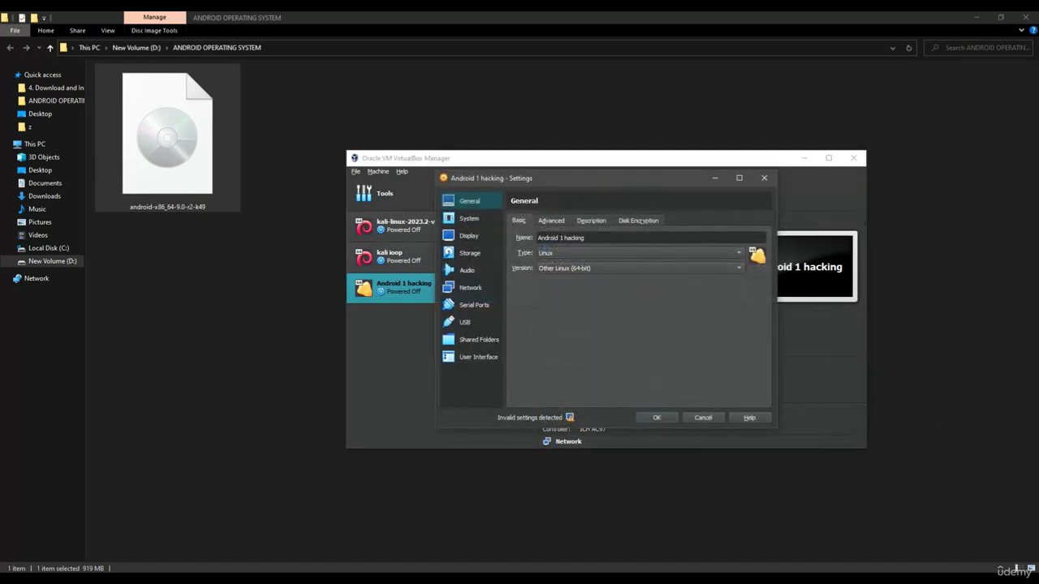
left_click(469, 218)
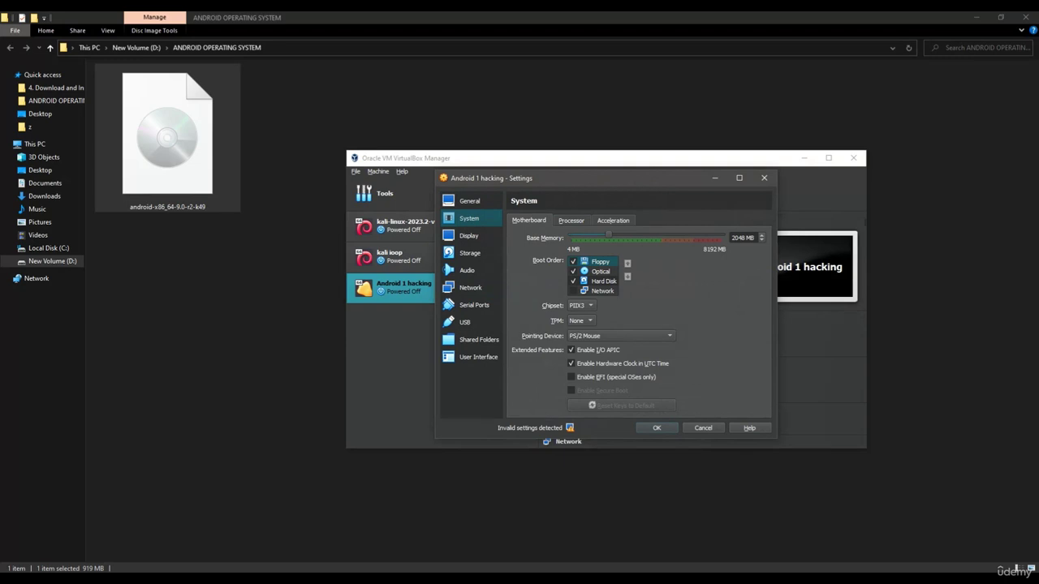
left_click(572, 220)
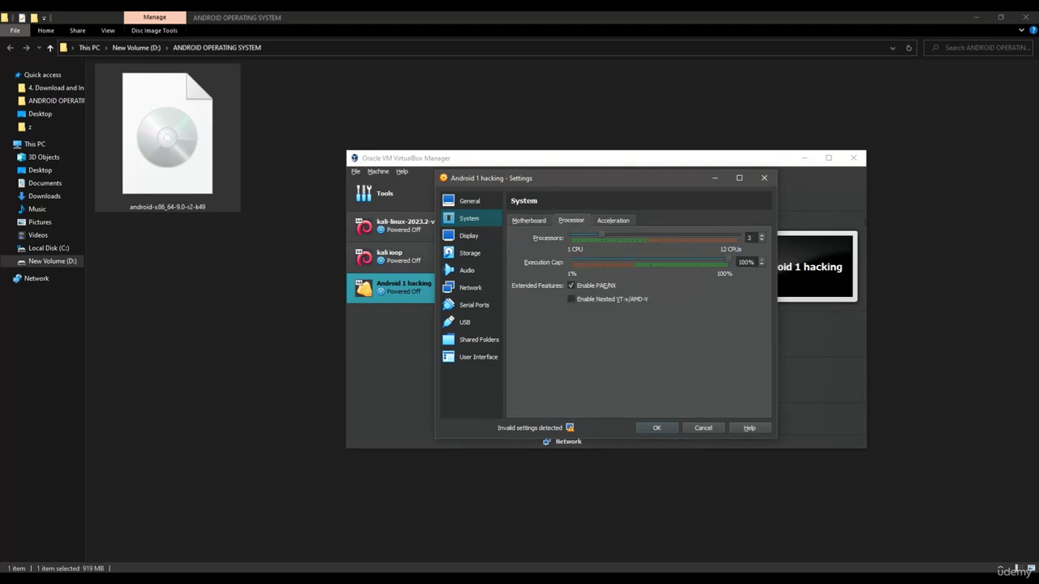
left_click(613, 220)
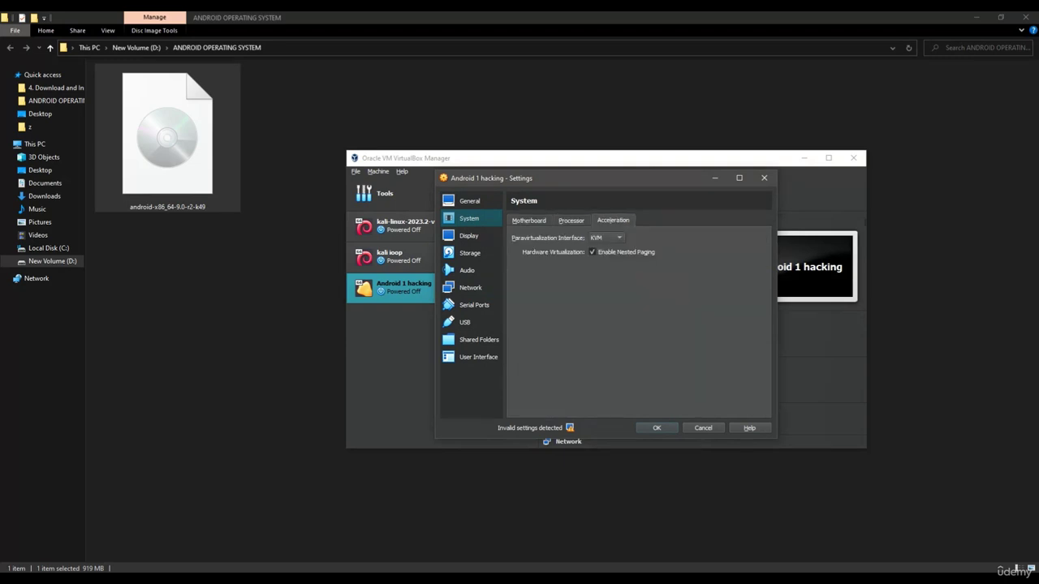
left_click(469, 235)
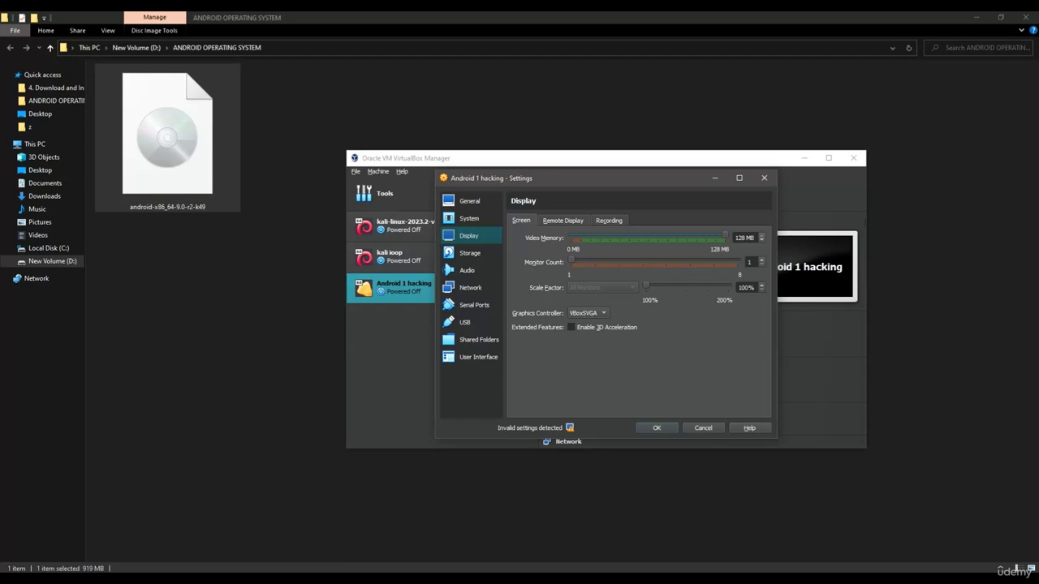
left_click(586, 312)
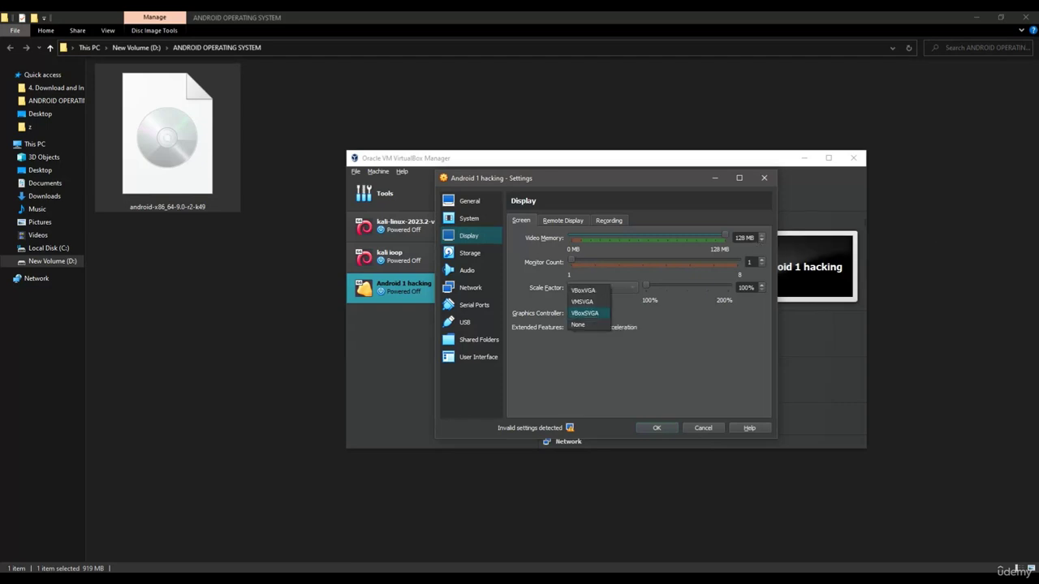
left_click(584, 313)
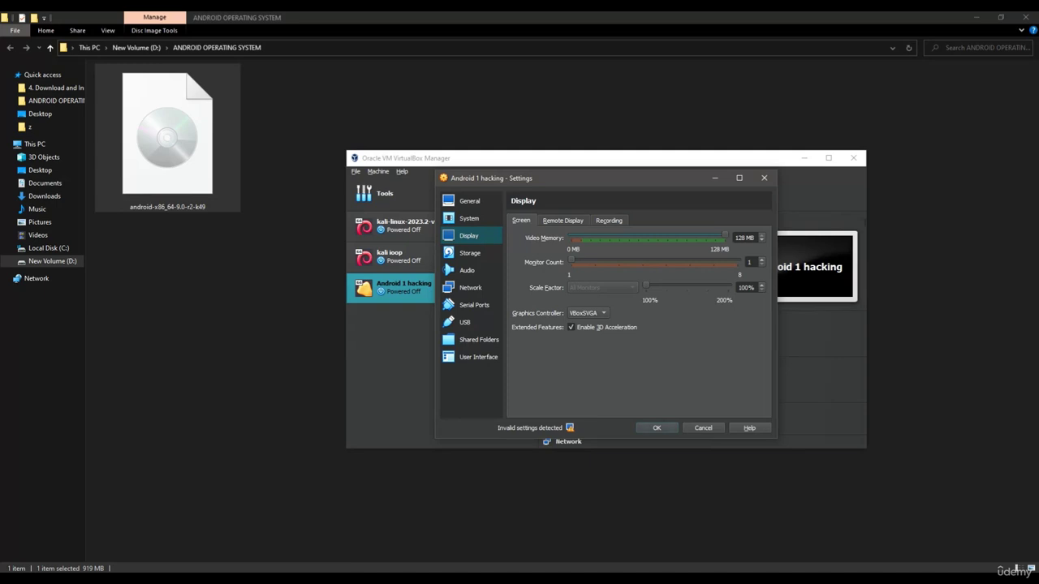
key("Escape")
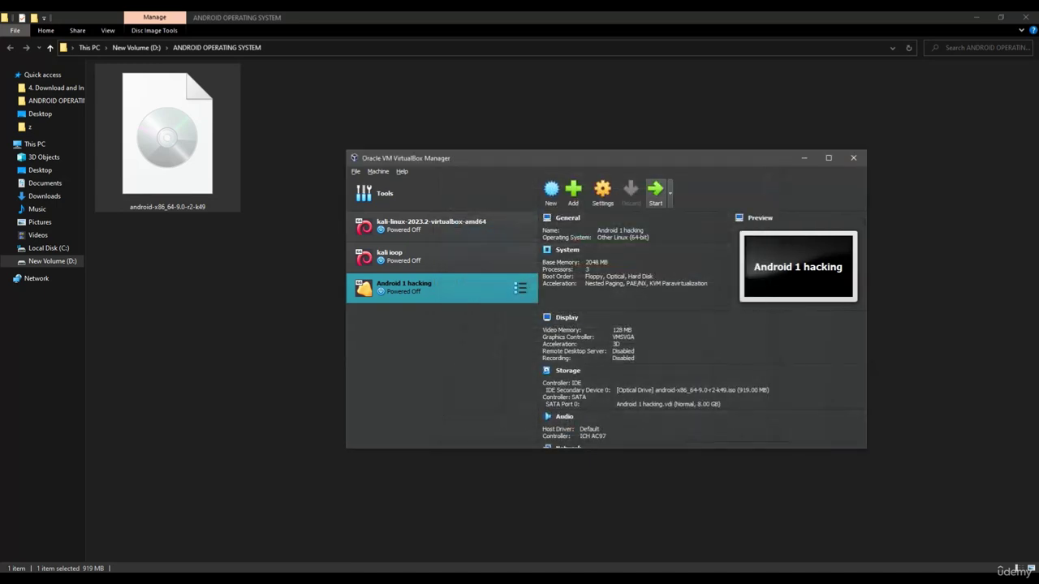
left_click(655, 192)
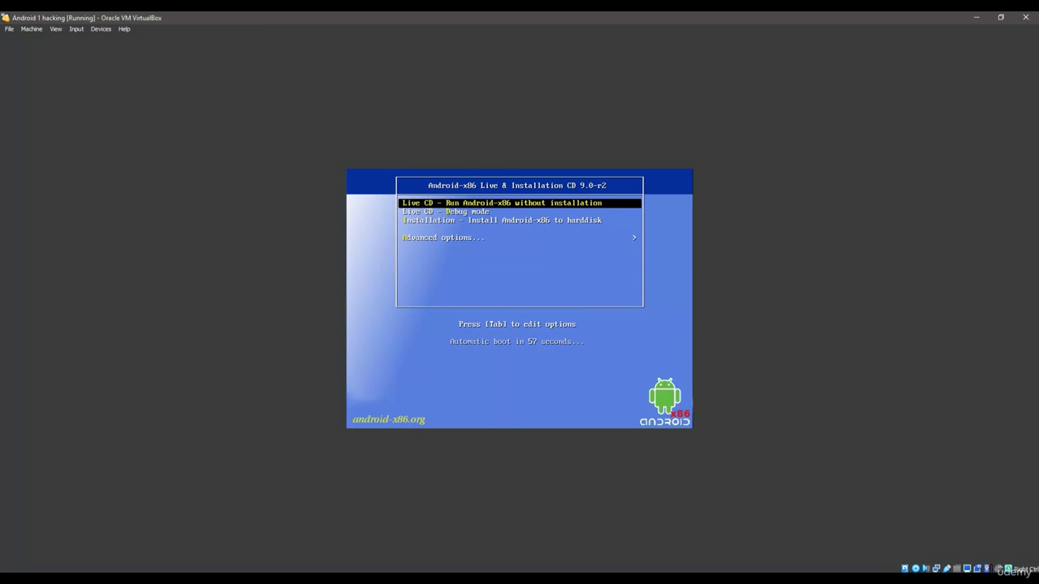
Start the Auto_Installation to the specified harddisk from the advanced options of the Android-x86 boot menu.
key("Down")
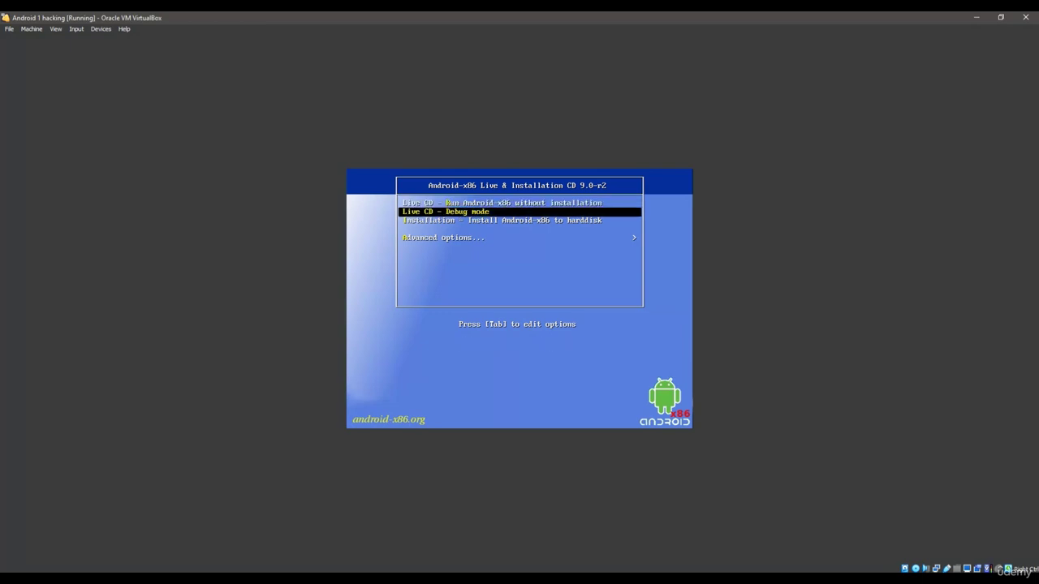
key("Down")
key("Down")
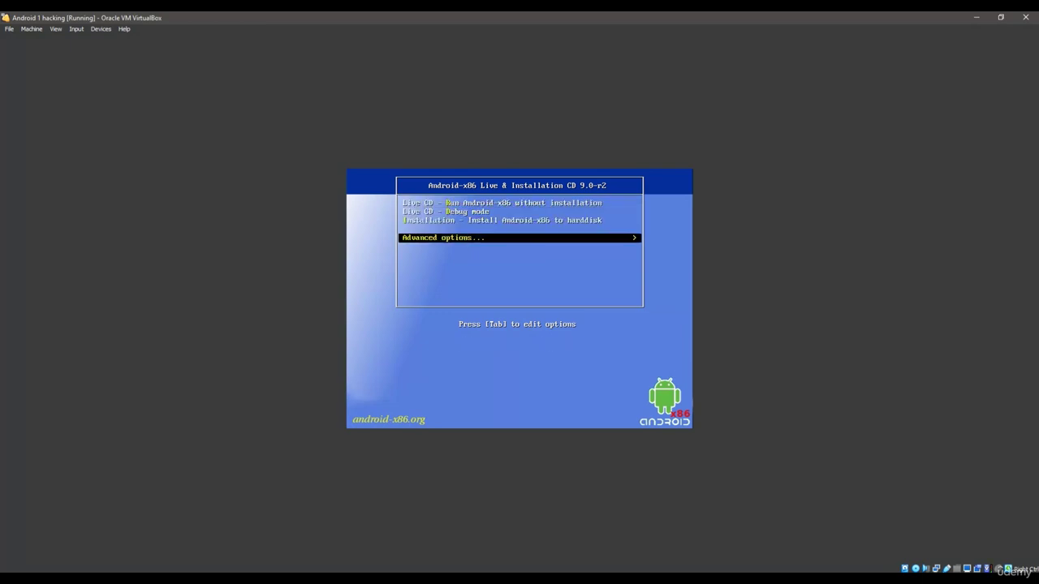
key("Return")
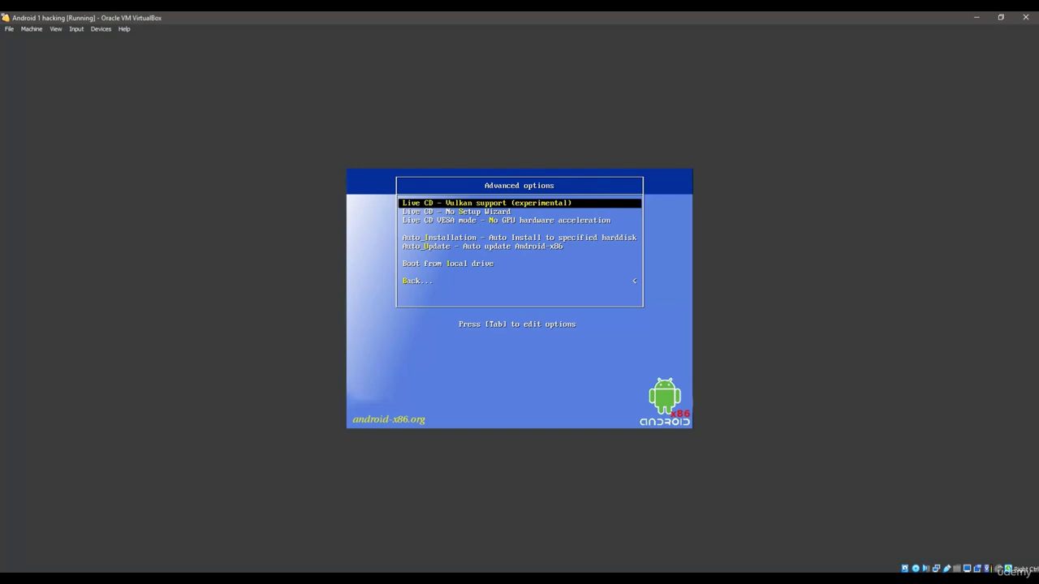
key("Down")
key("Down")
key("Down")
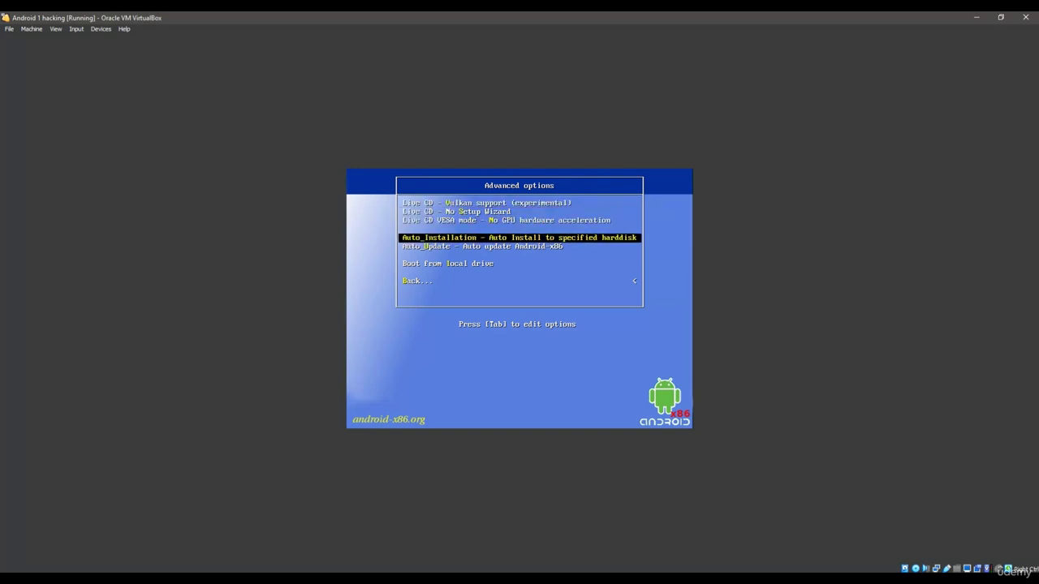
key("Return")
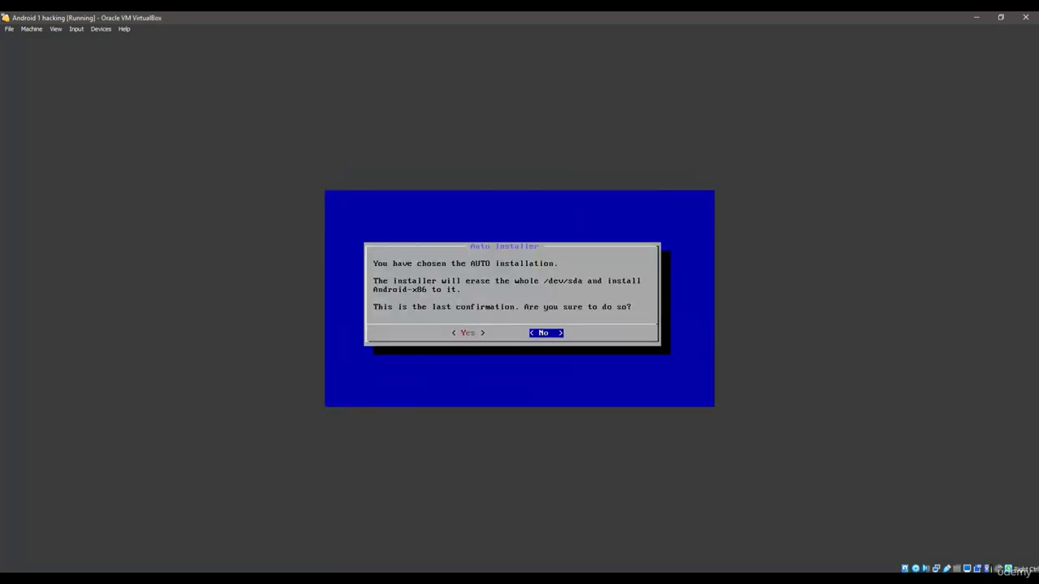
Confirm erasing the whole /dev/sda to install Android-x86 and run Android-x86 once the installation finishes.
key("Left")
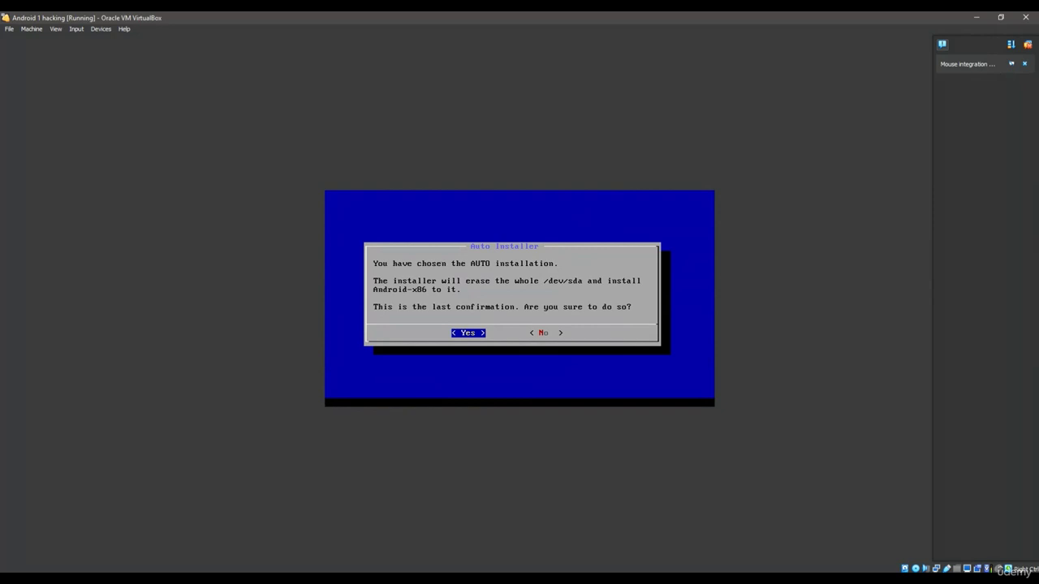
key("Return")
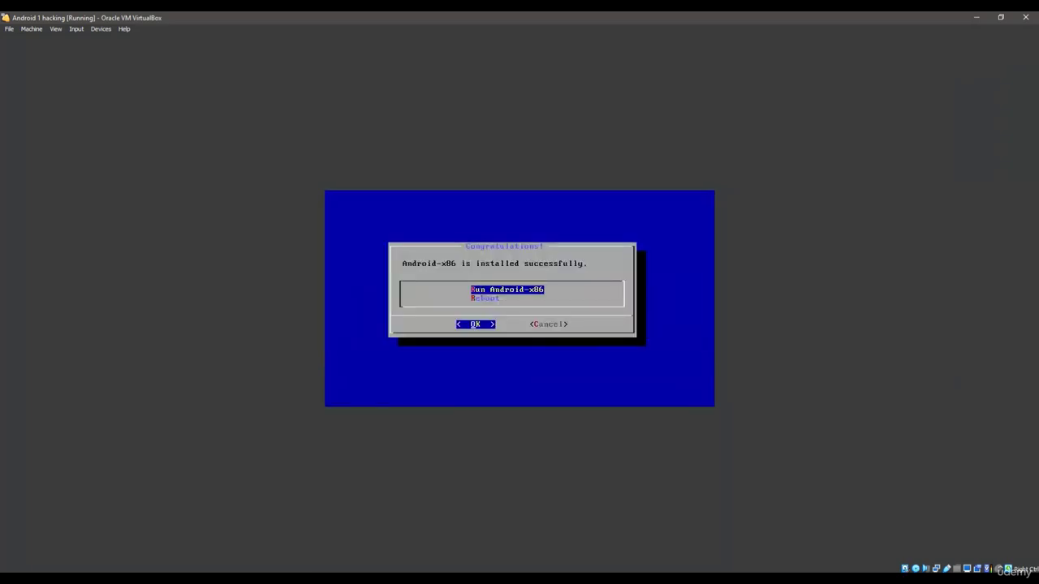
key("Return")
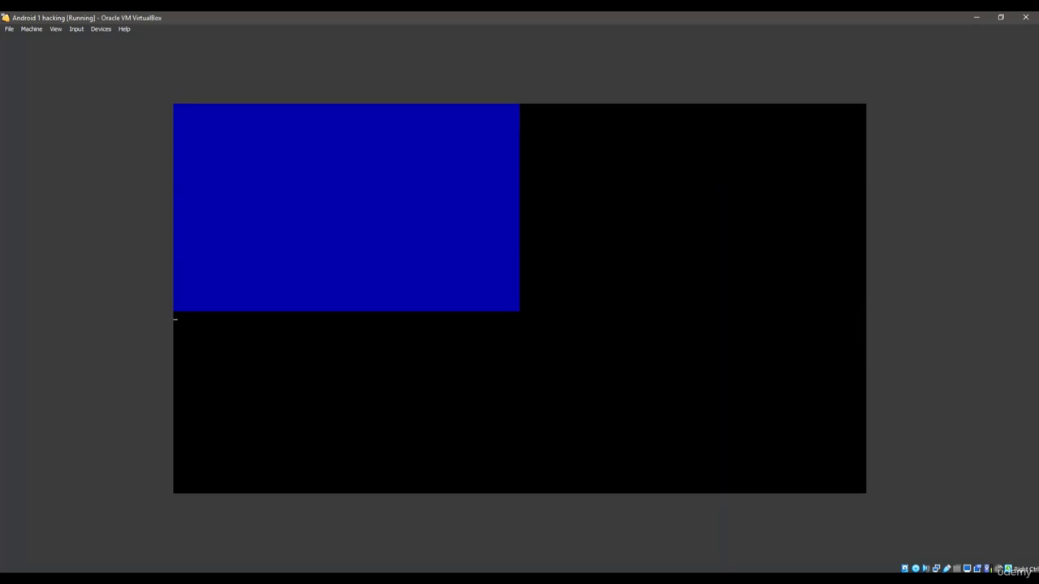